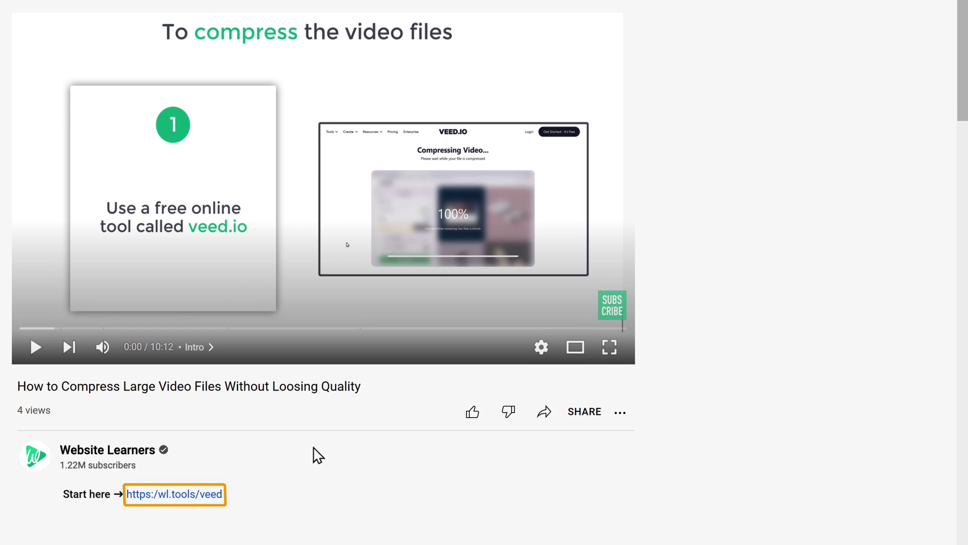
Open VEED's video compressor and upload How to Generate a Logo.mp4 (235.9MB, 1920 x 1080).
left_click(177, 503)
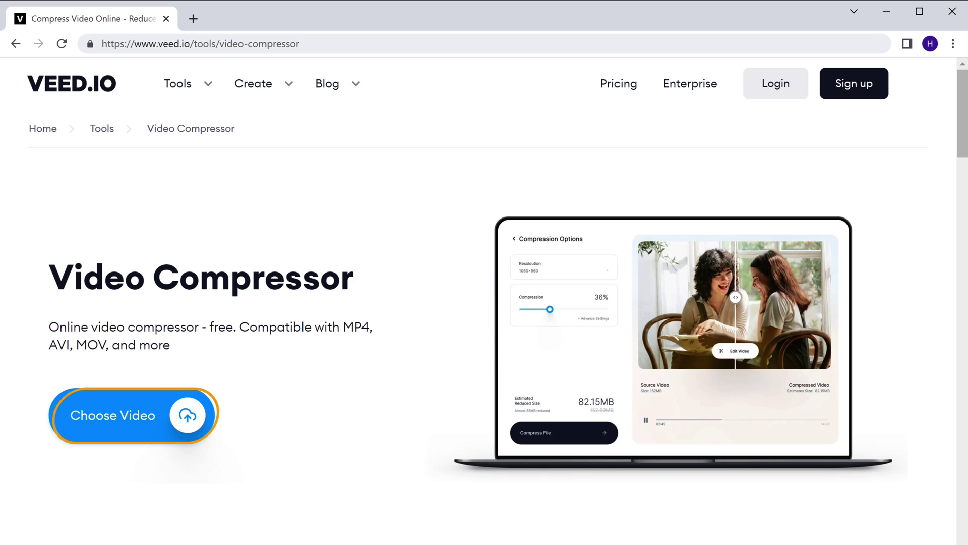
left_click(117, 426)
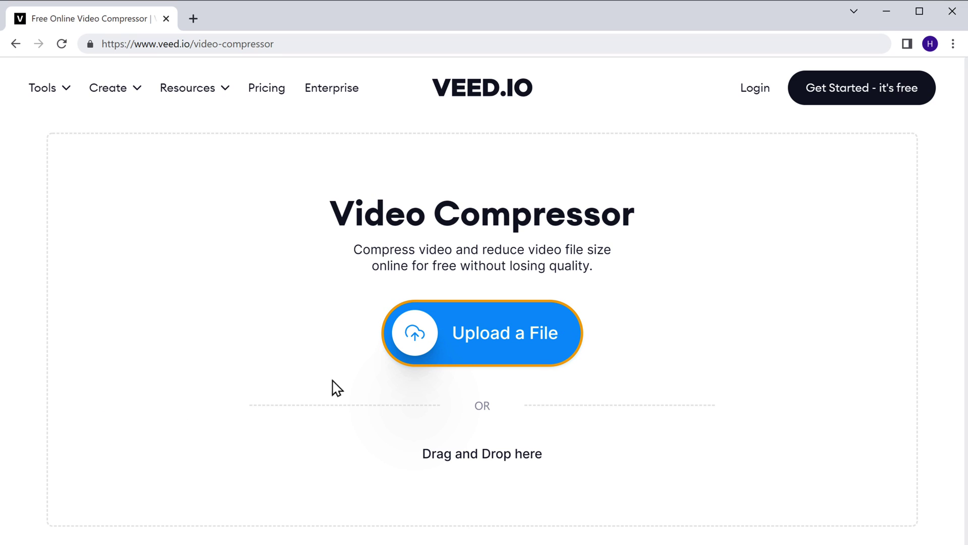
left_click(491, 347)
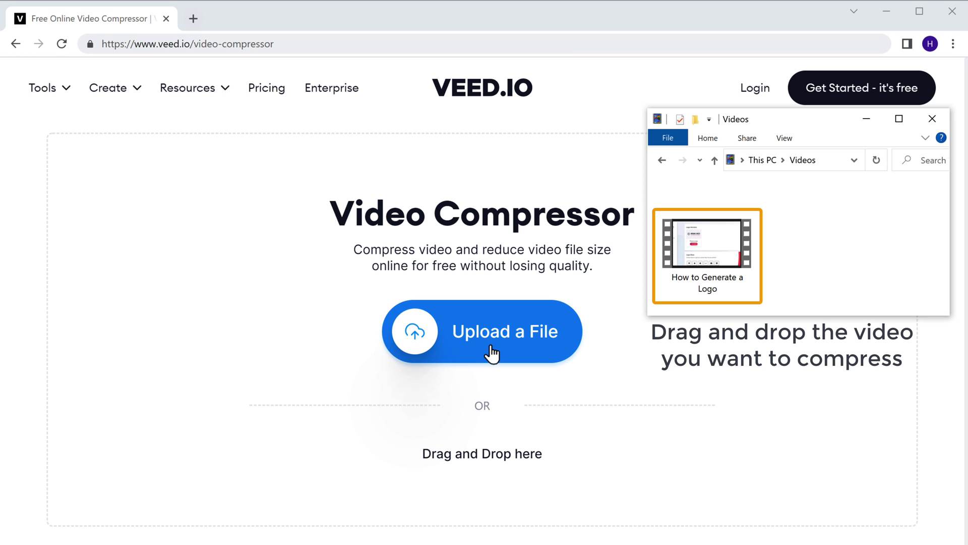
left_click_drag(706, 242, 512, 364)
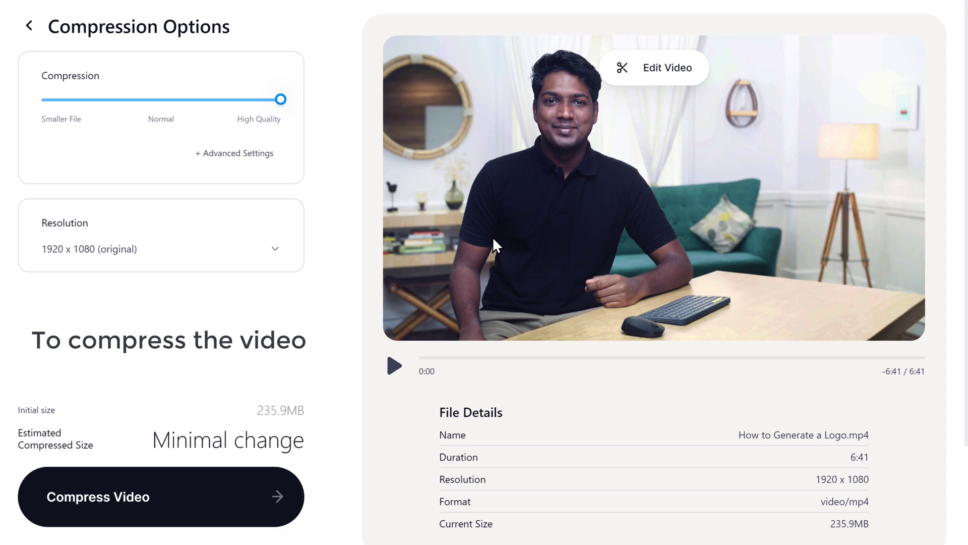
Compress the video at Normal level, keeping the original 1920 x 1080 resolution.
left_click(281, 99)
left_click_drag(281, 100, 141, 102)
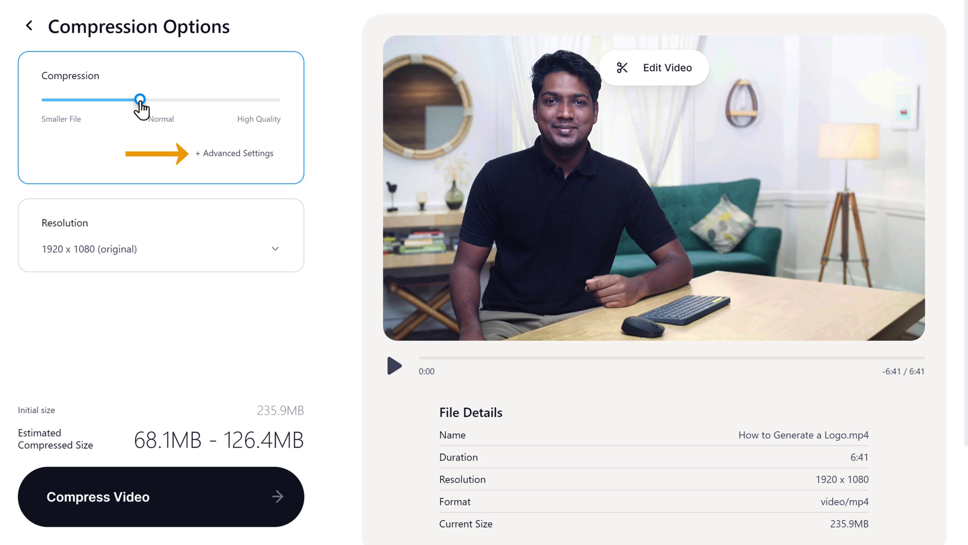
left_click(237, 157)
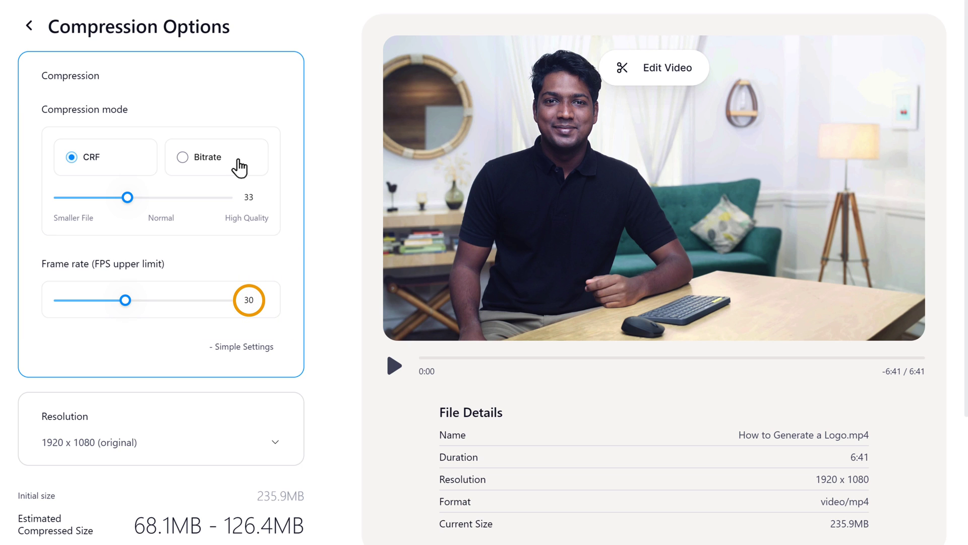
scroll(240, 167, "down", 5)
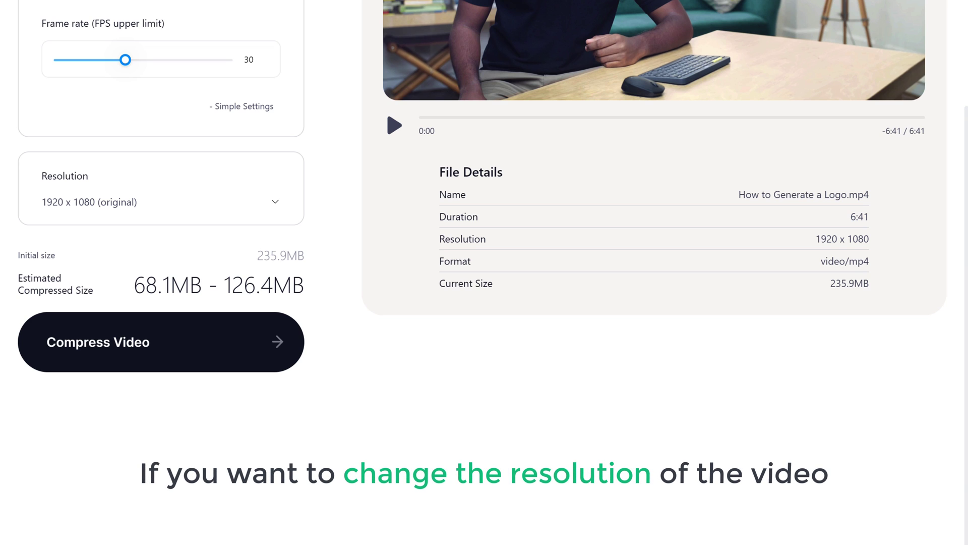
left_click(276, 204)
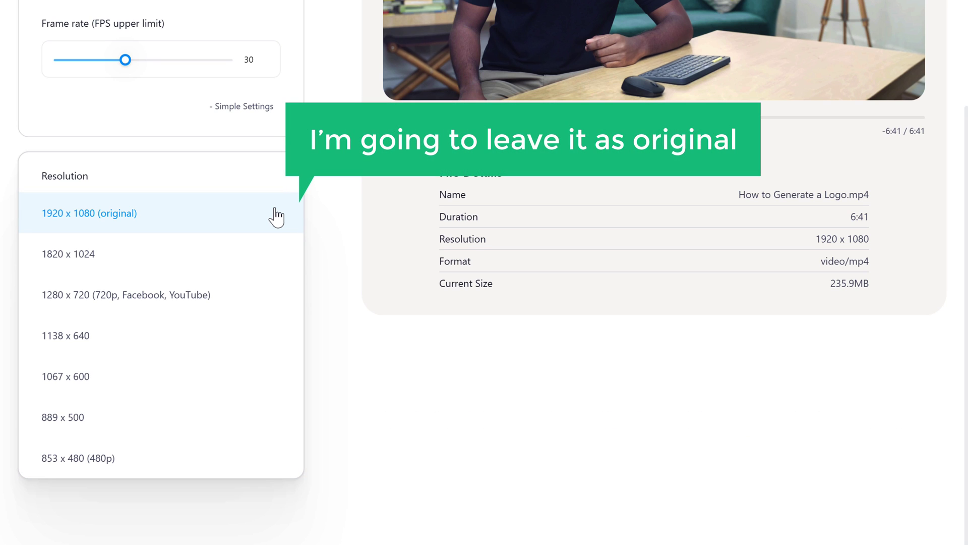
left_click(275, 209)
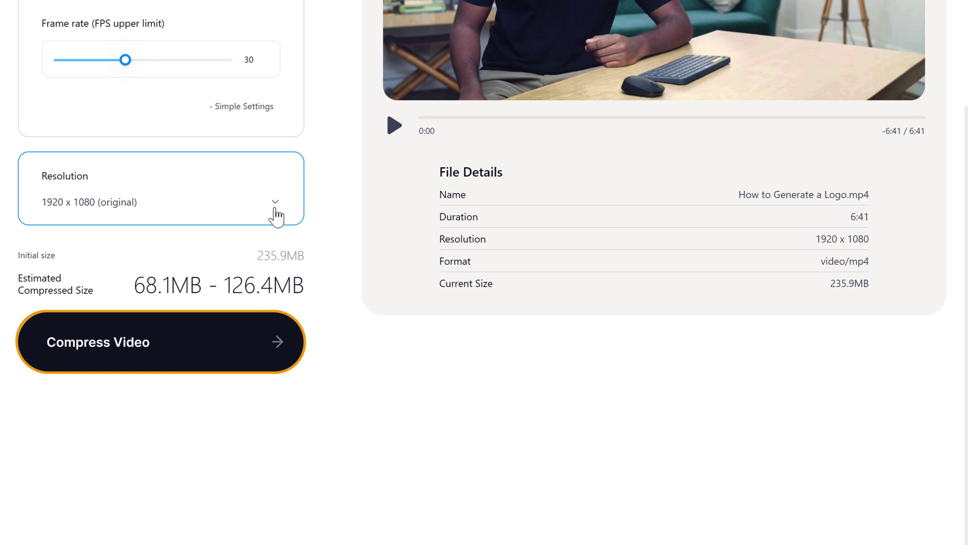
left_click(101, 353)
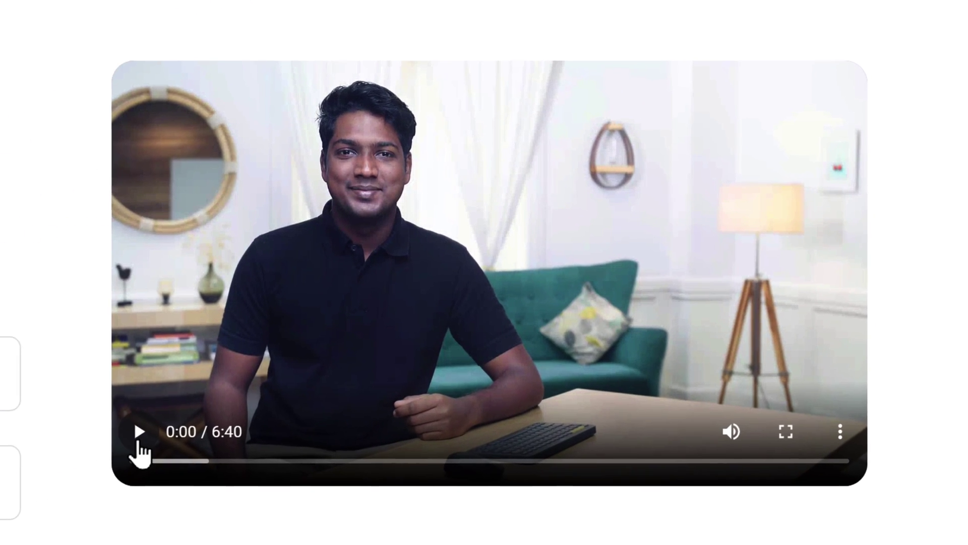
Play and pause the 37.7MB compressed preview, then download the video.
left_click(137, 443)
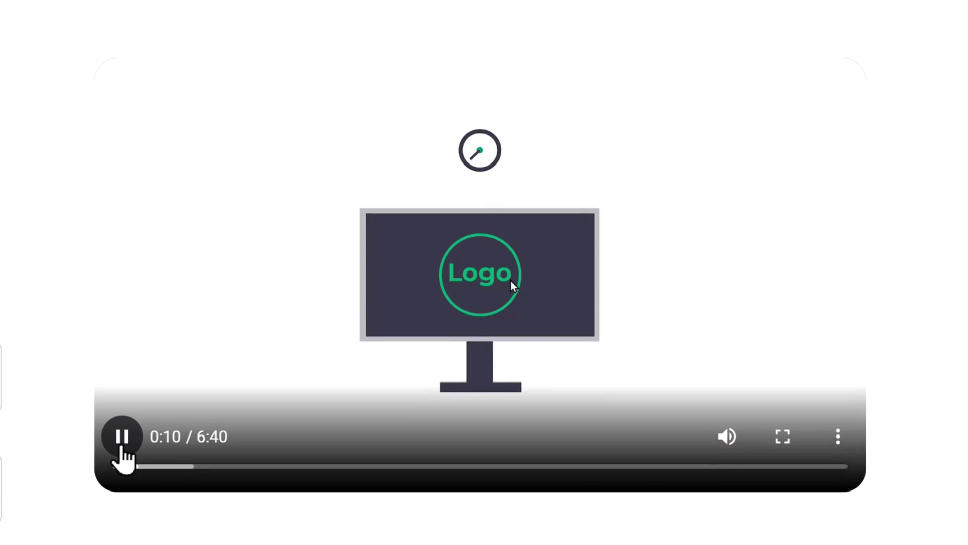
left_click(120, 444)
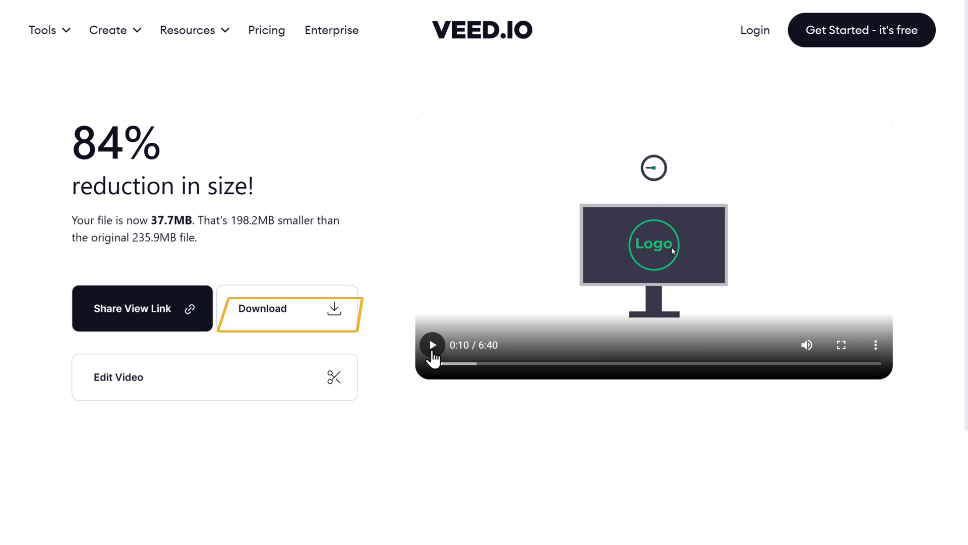
left_click(335, 312)
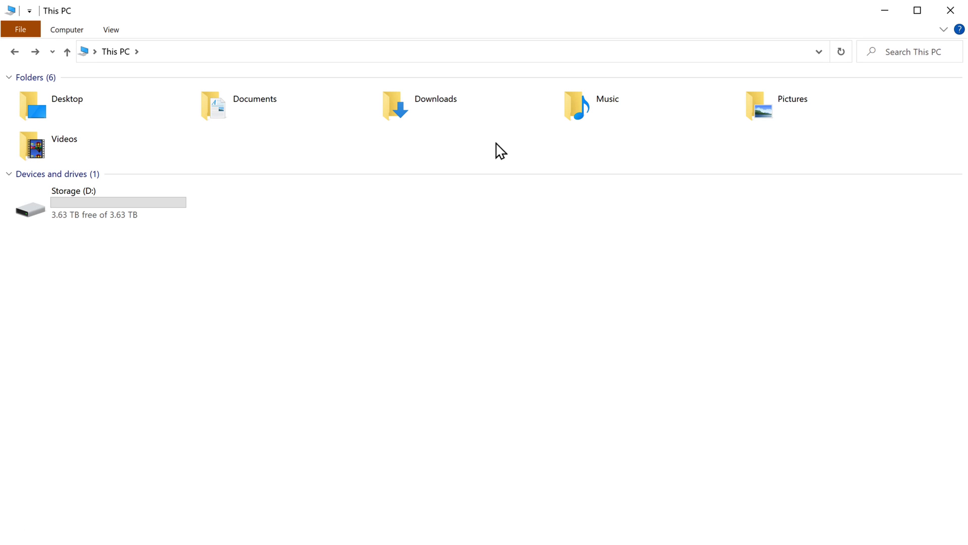
In Downloads, view the Properties sizes of the Original and Compressed logo videos.
double_click(436, 112)
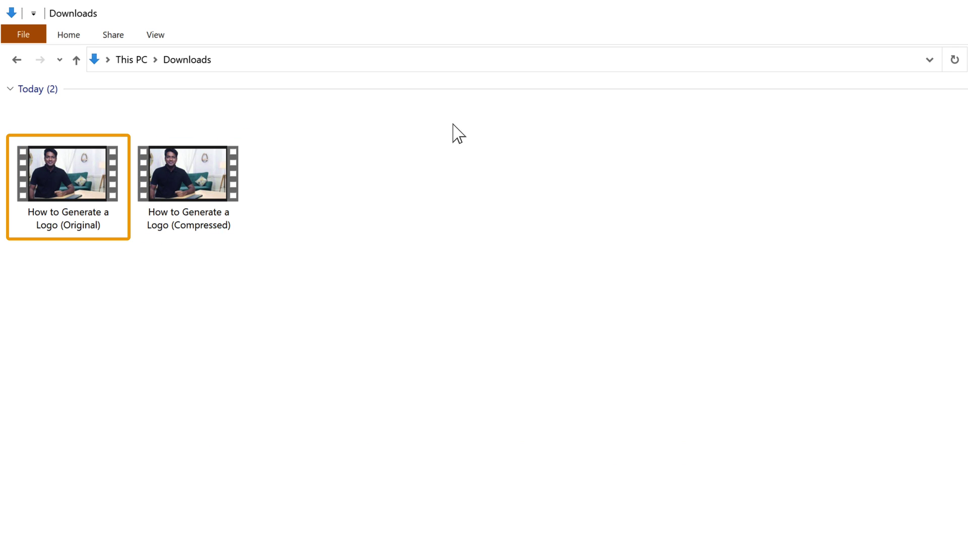
right_click(69, 170)
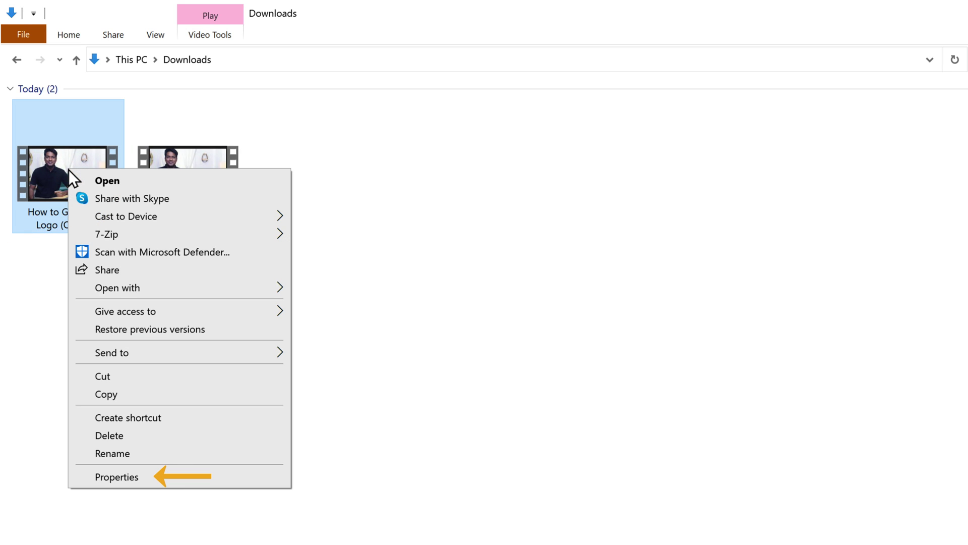
left_click(117, 476)
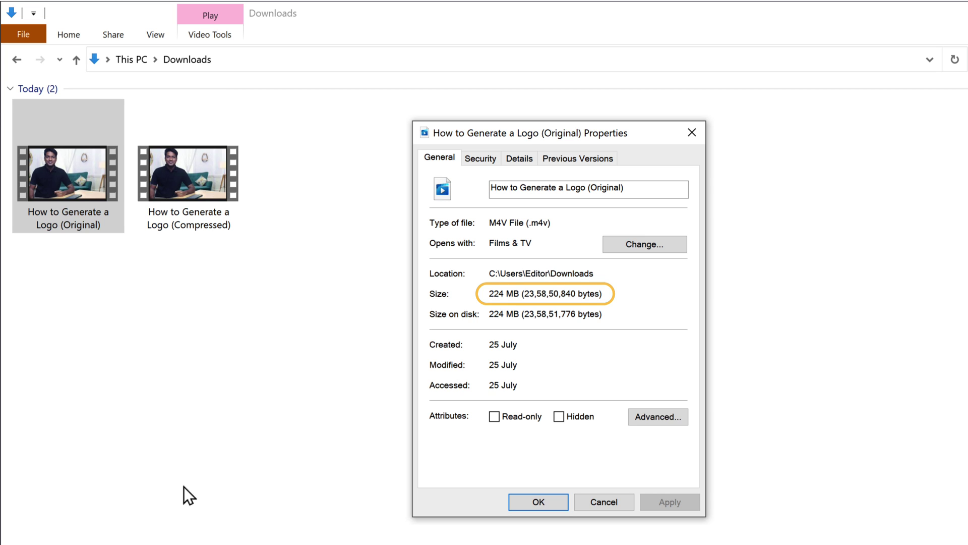
left_click(539, 502)
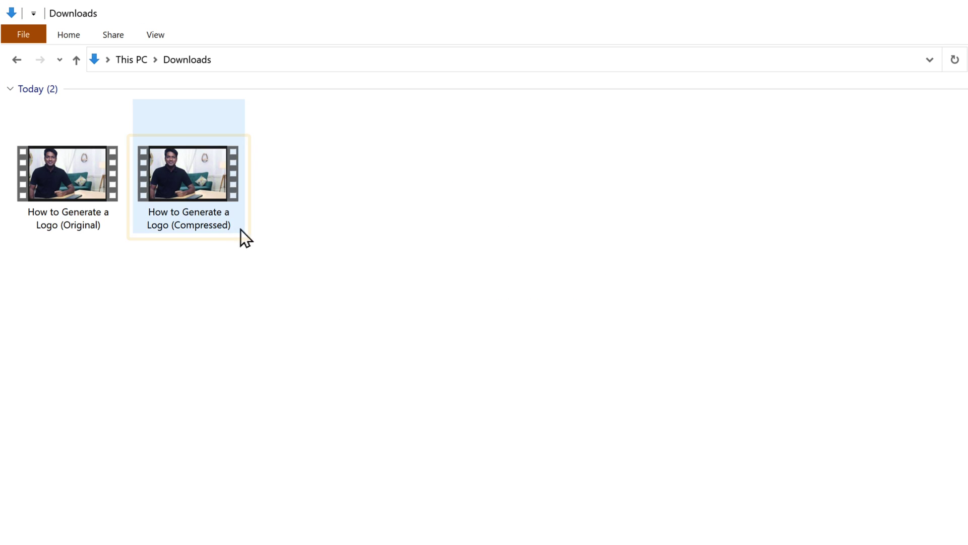
right_click(183, 175)
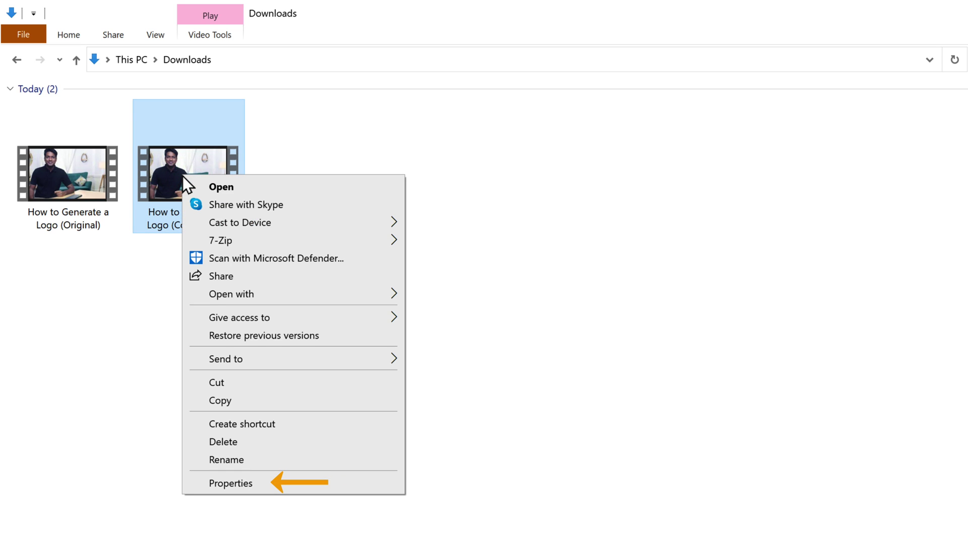
left_click(231, 484)
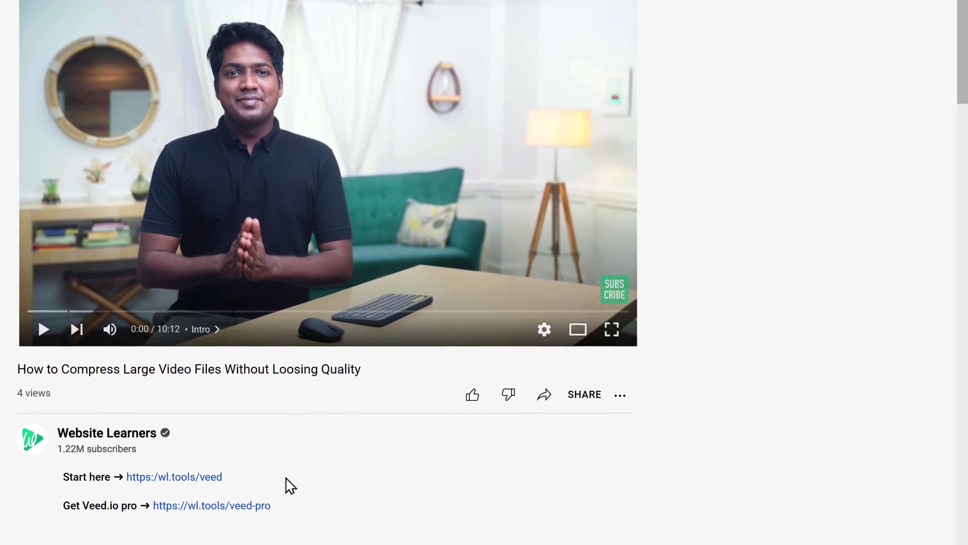
left_click(212, 509)
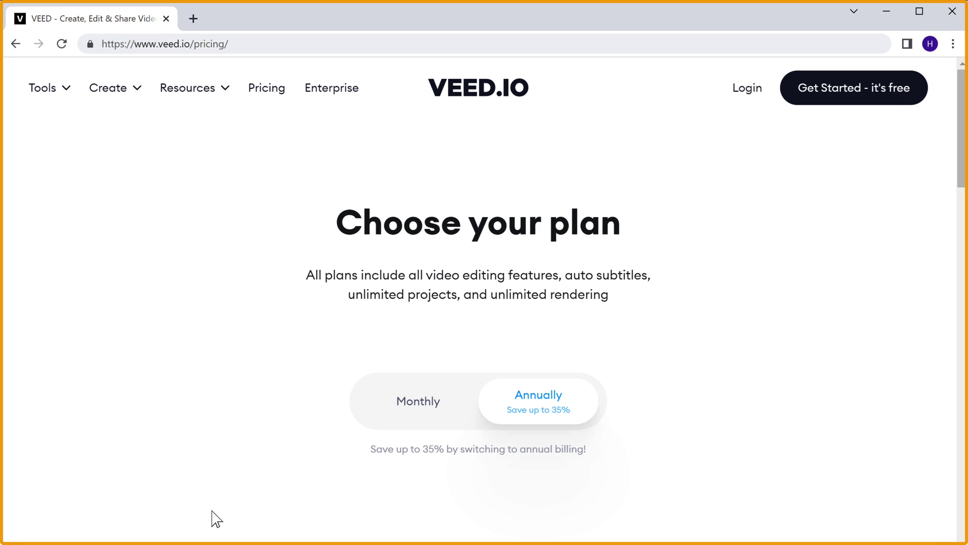
scroll(216, 518, "down", 5)
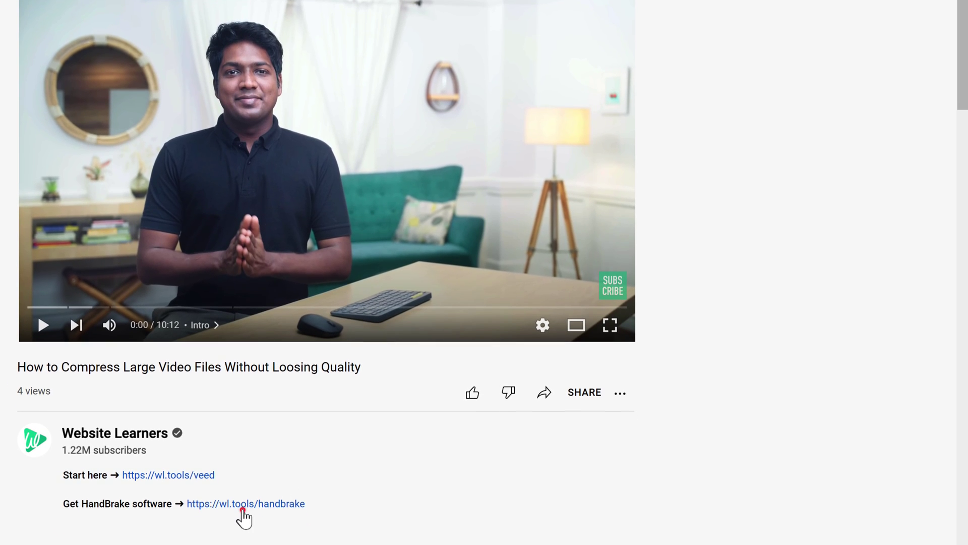
Download HandBrake 1.5.1 from its website and install it with default settings.
left_click(241, 519)
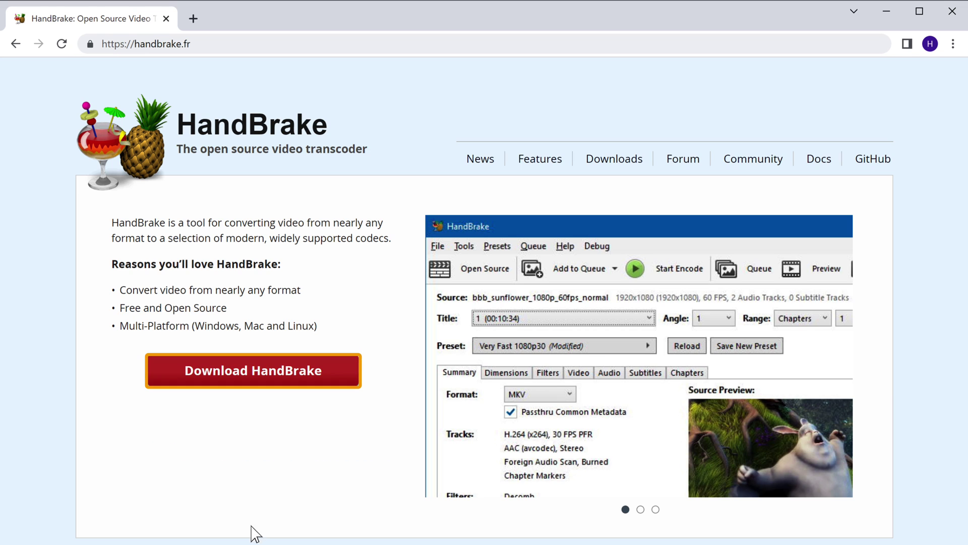
left_click(256, 384)
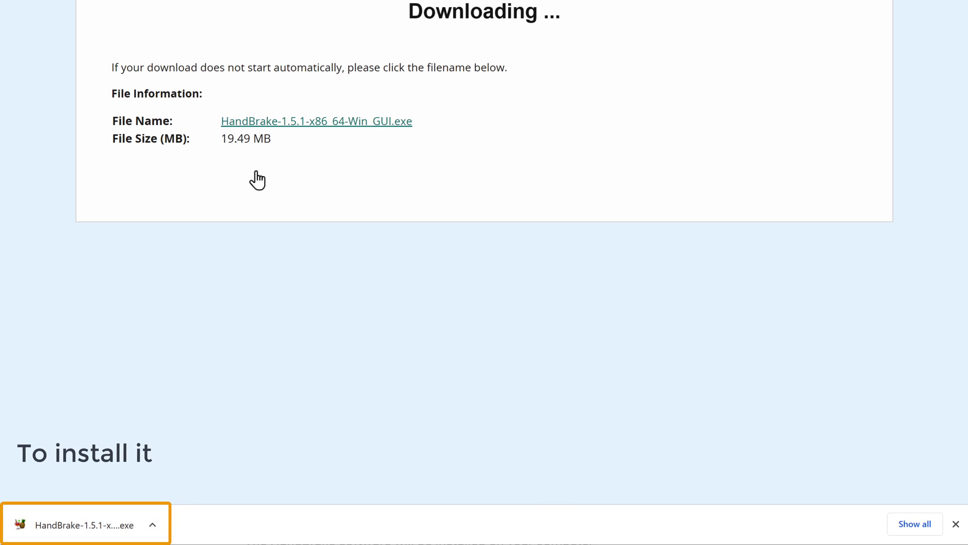
left_click(91, 523)
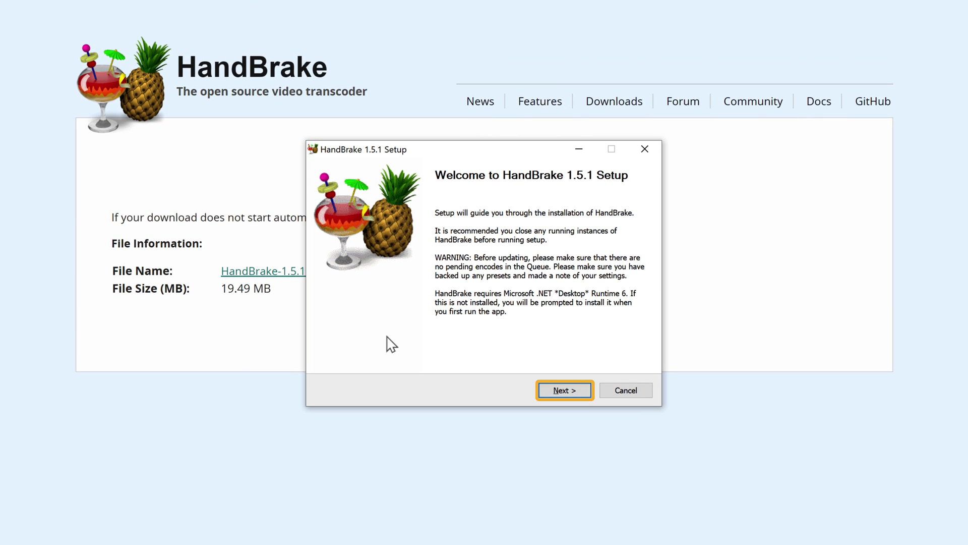
left_click(569, 394)
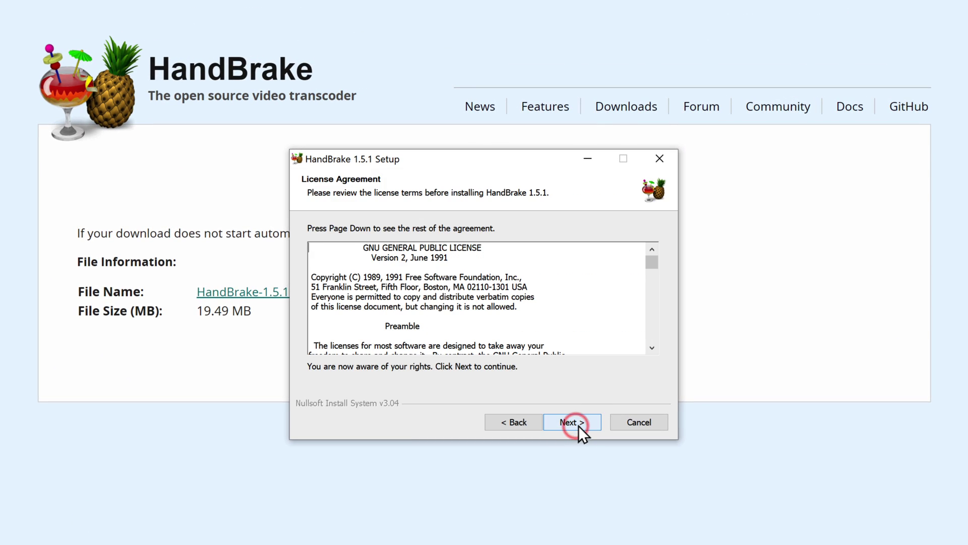
left_click(575, 423)
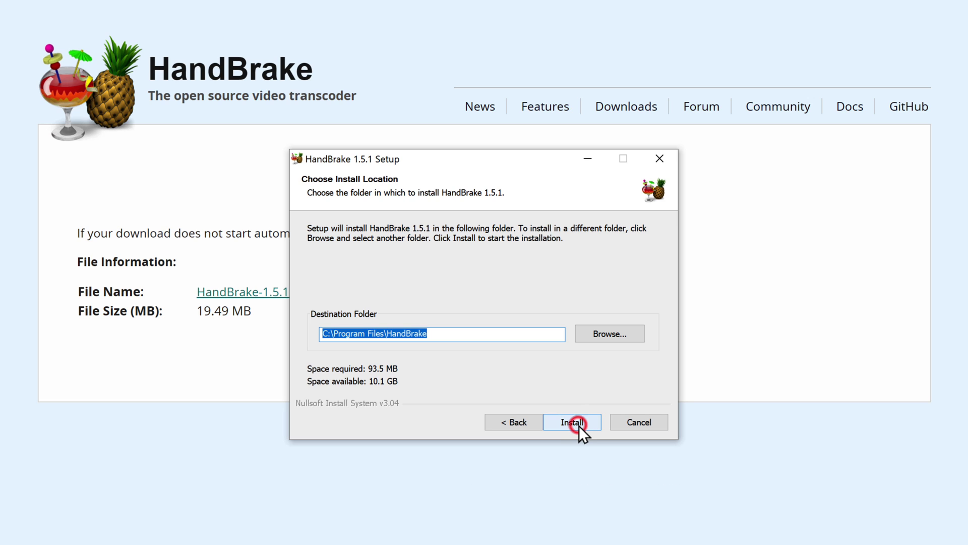
left_click(580, 426)
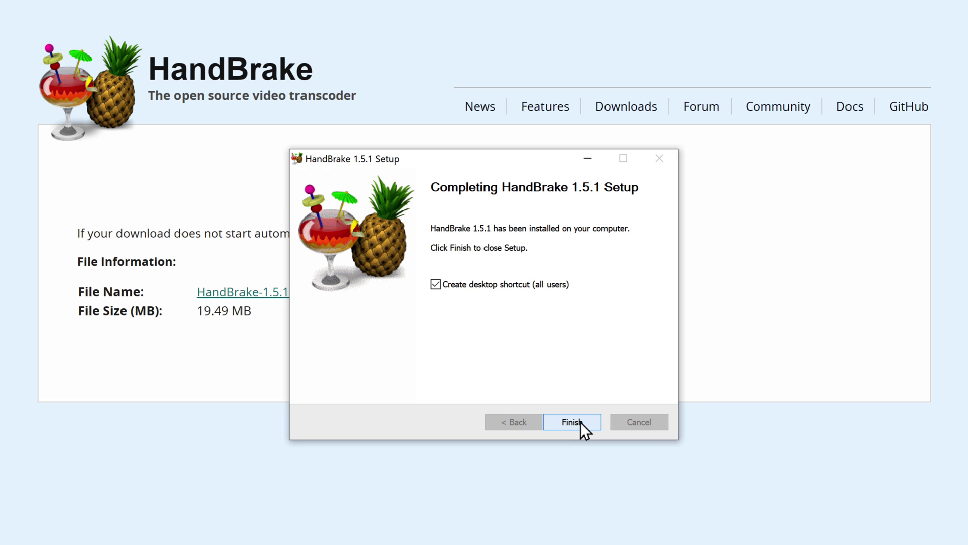
left_click(580, 421)
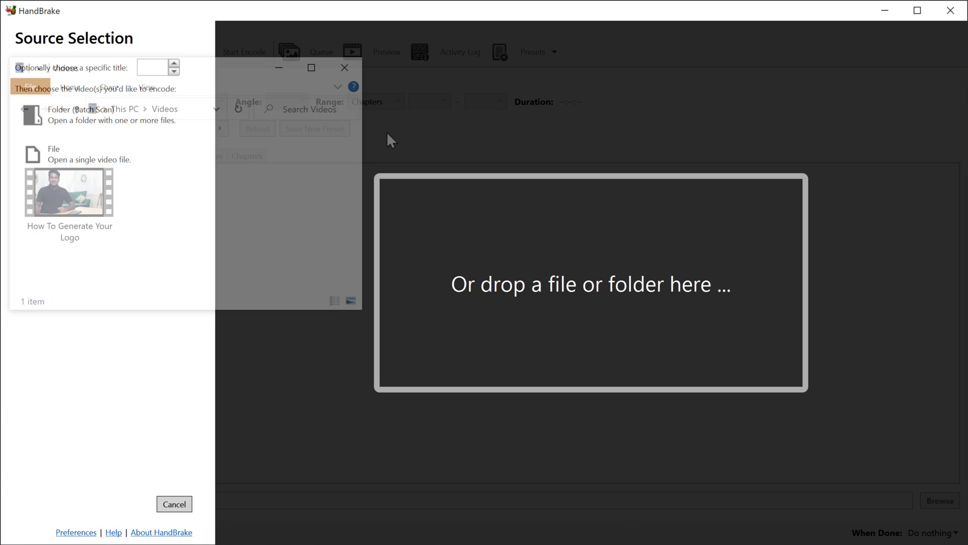
Drag How to Generate a Logo from the Videos folder into HandBrake as the source.
left_click(68, 188)
left_click_drag(68, 189, 369, 274)
left_click_drag(540, 321, 540, 323)
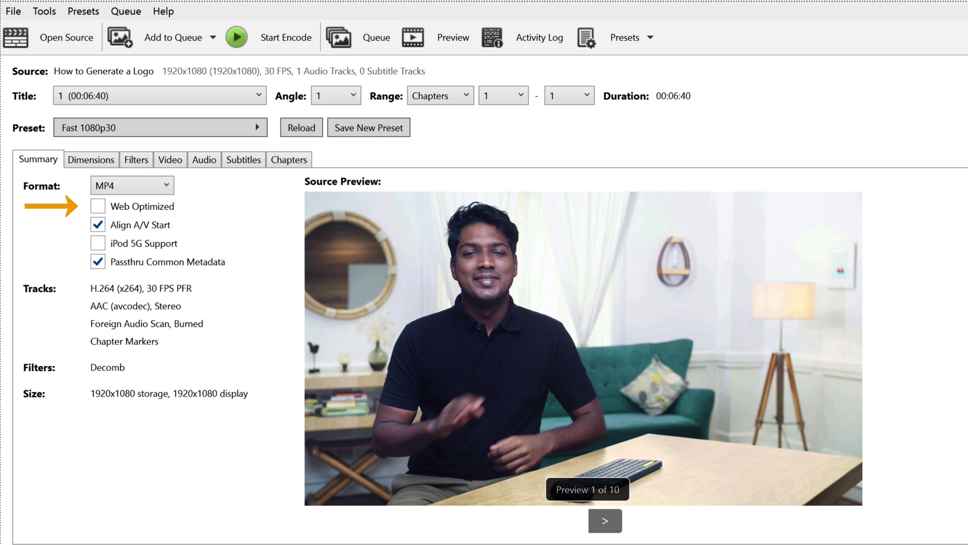
Enable Web Optimized and set the framerate to Same as source, Constant Framerate.
left_click(98, 206)
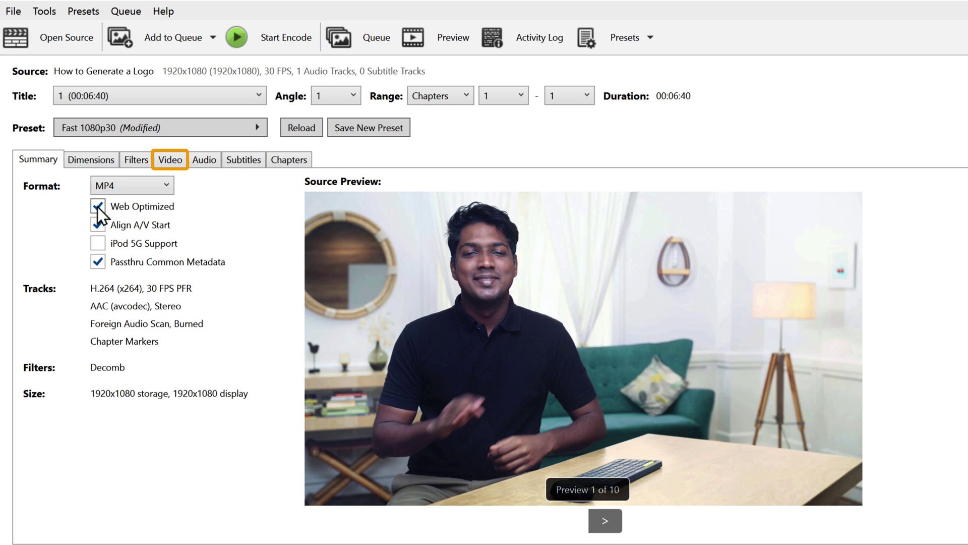
left_click(171, 161)
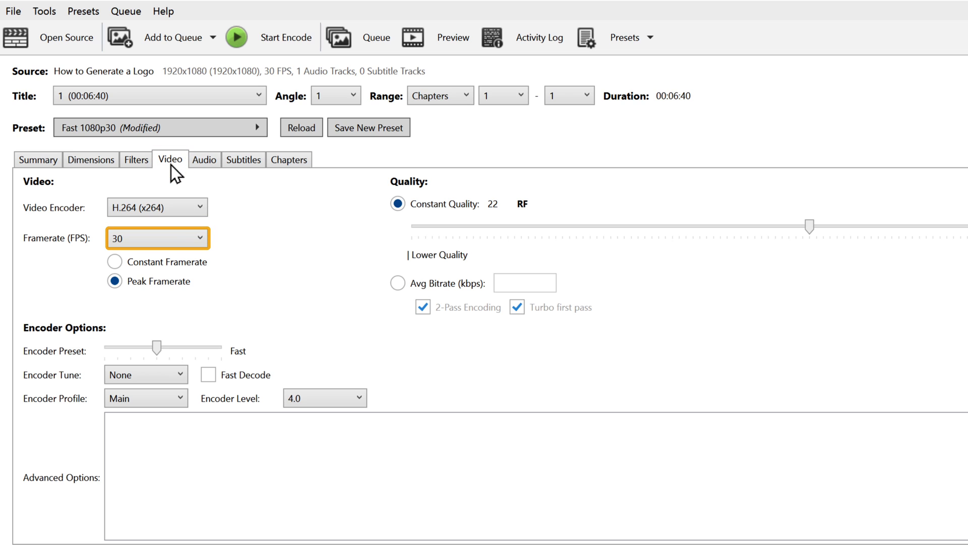
left_click(199, 239)
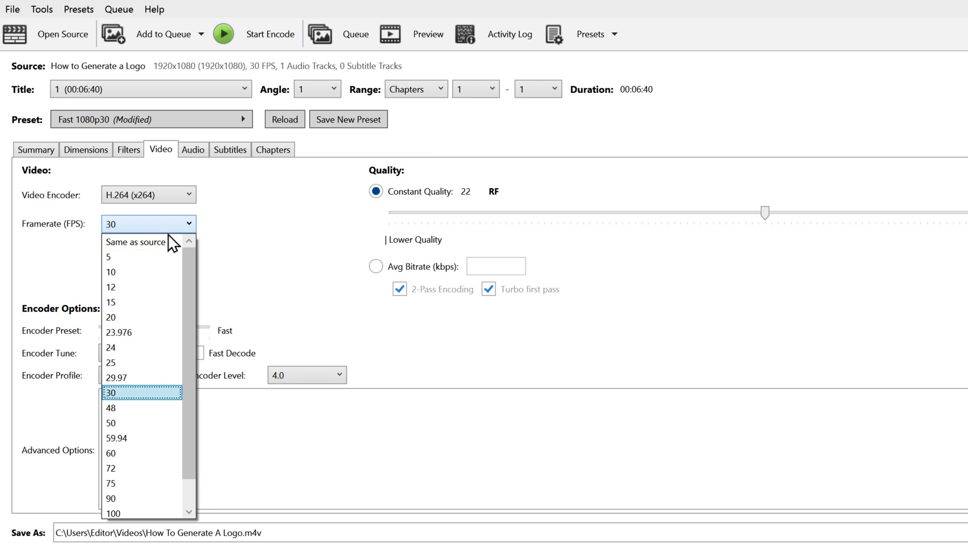
left_click(134, 245)
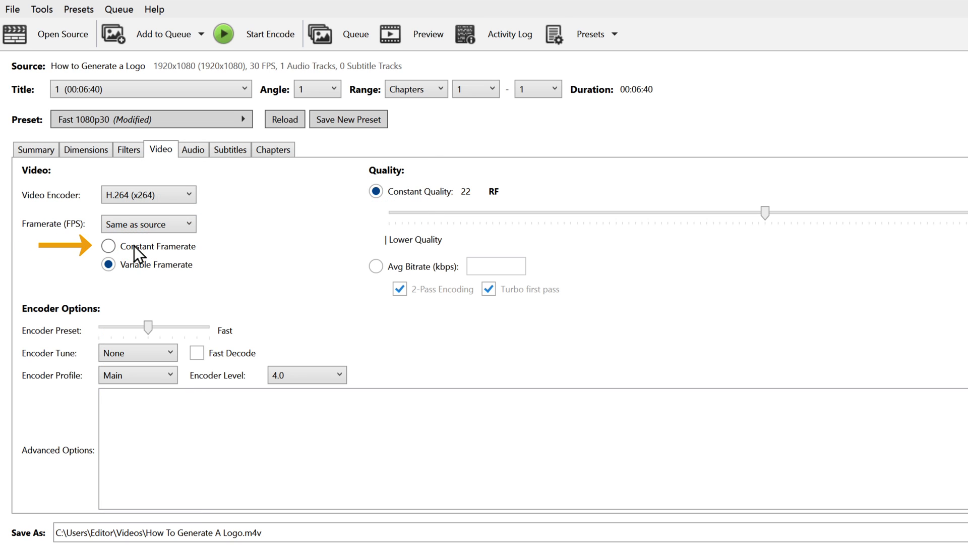
left_click(108, 246)
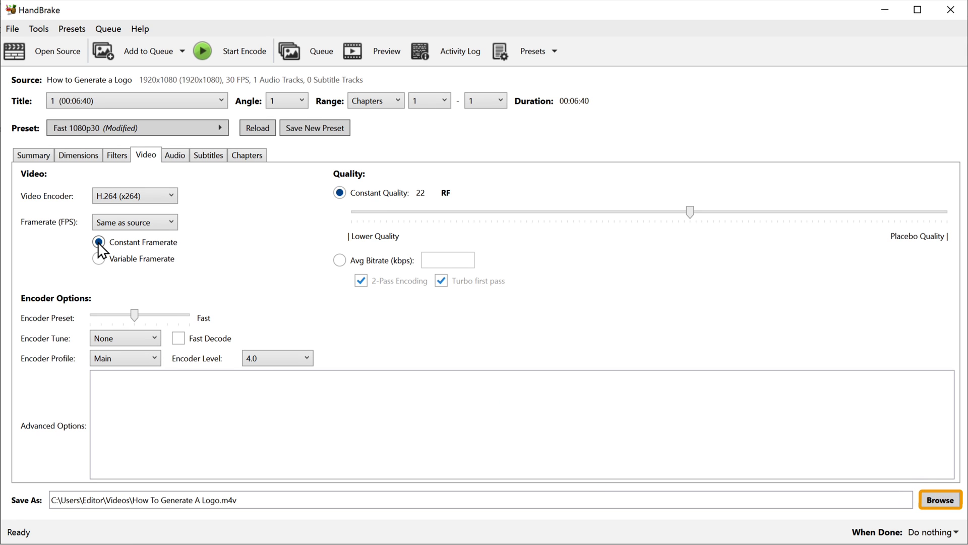
Save output as 'How to Generate a Logo (Compressed)' in Videos and start encoding.
left_click(940, 501)
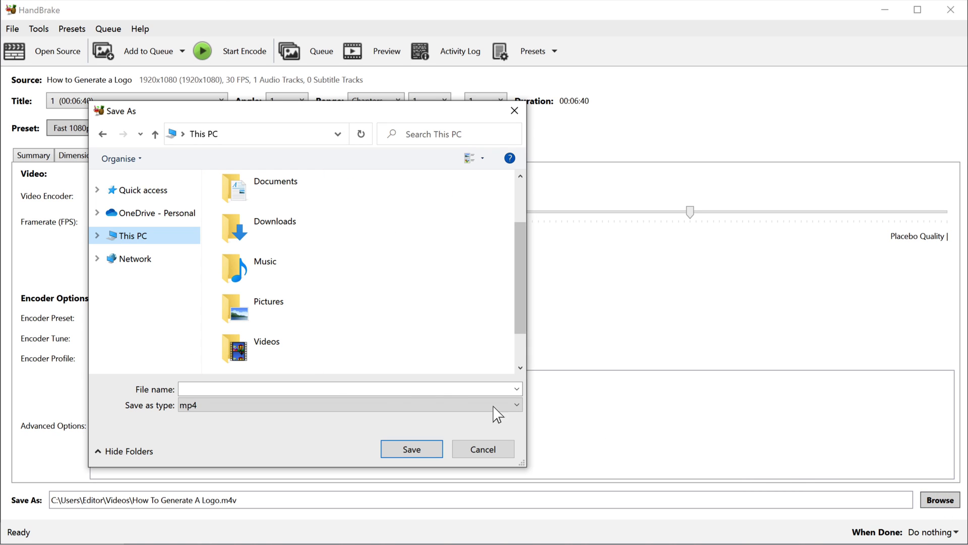
double_click(232, 348)
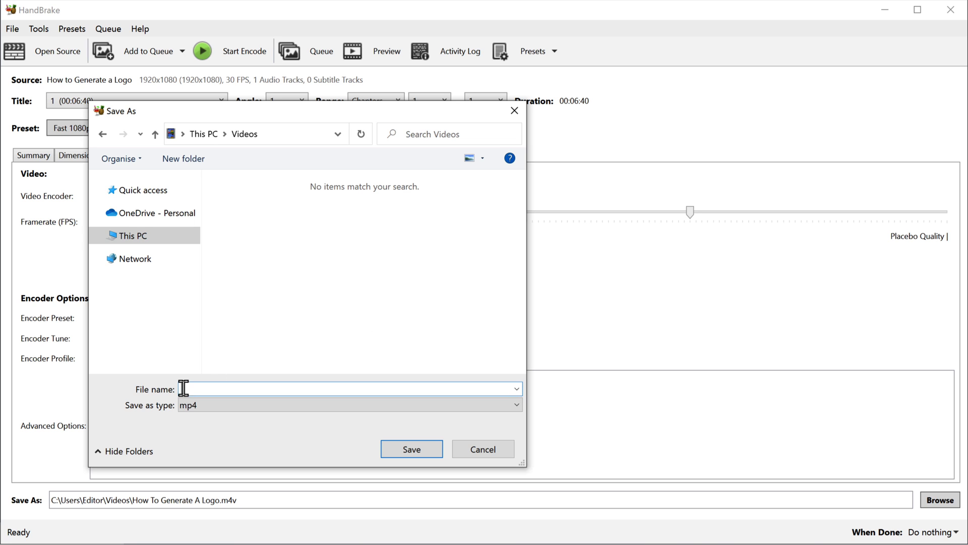
type("How to Generate a Logo (Compressed)")
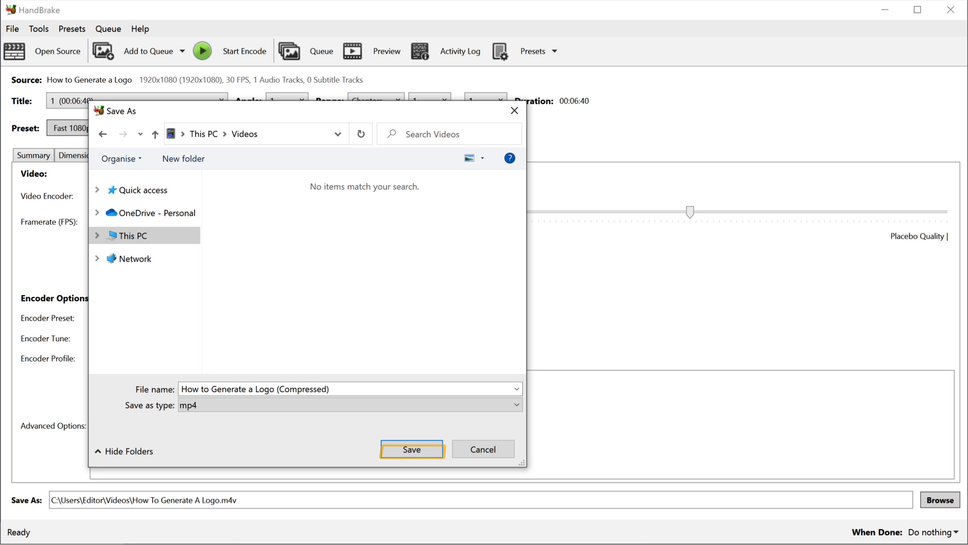
left_click(412, 451)
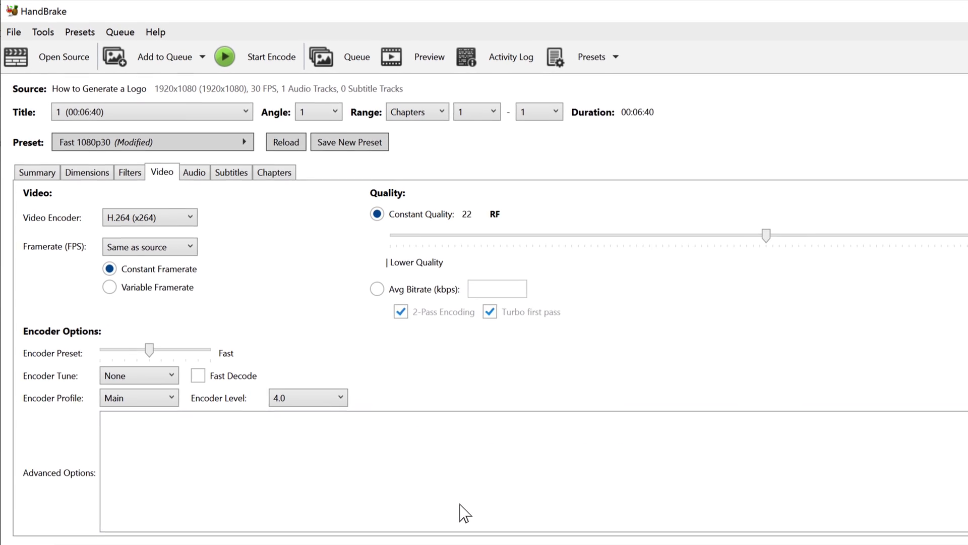
left_click(233, 61)
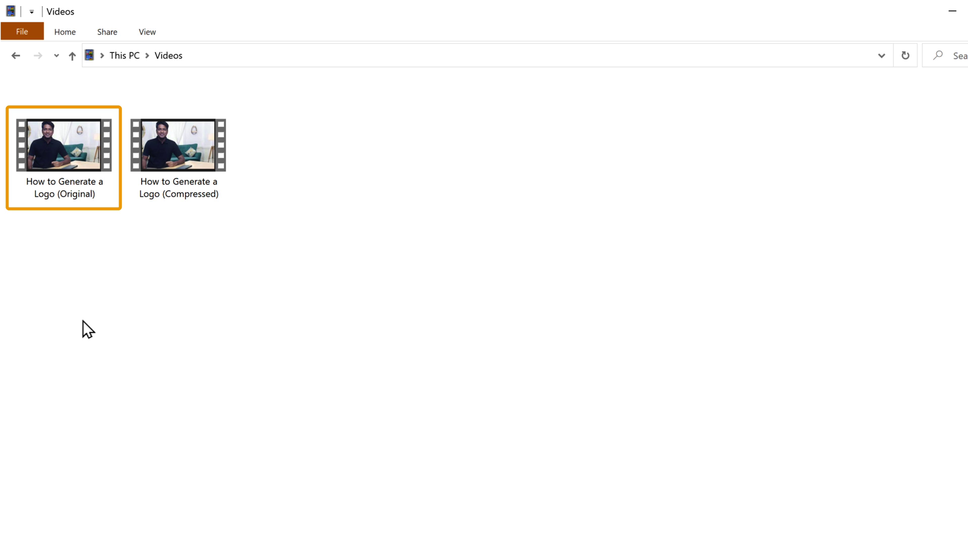
Check Properties sizes: Original video 224 MB versus Compressed video 30.8 MB.
left_click(57, 144)
right_click(58, 143)
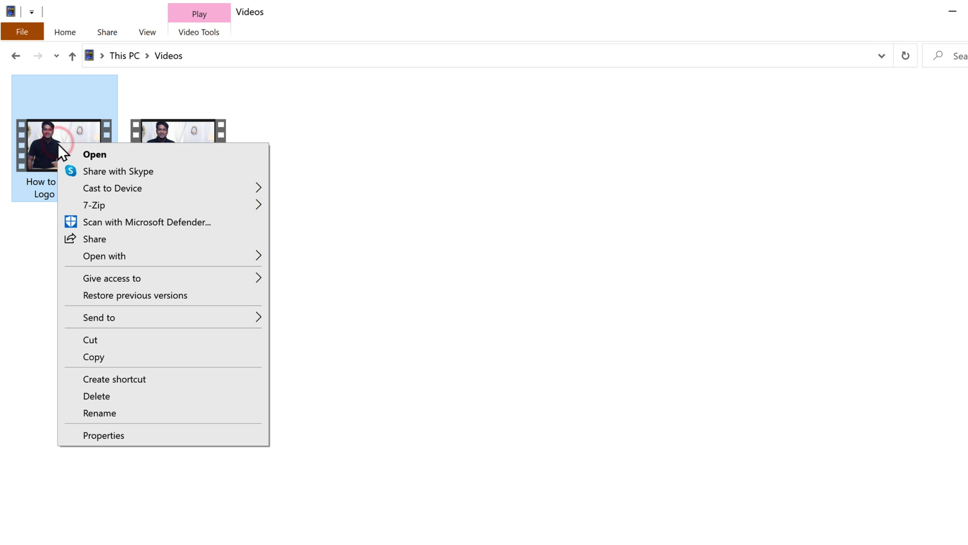
left_click(103, 435)
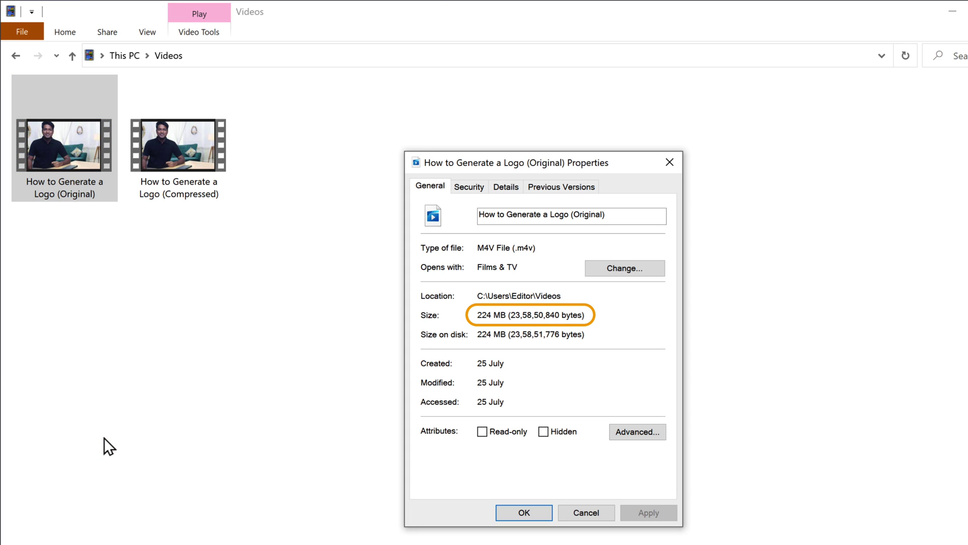
left_click(525, 513)
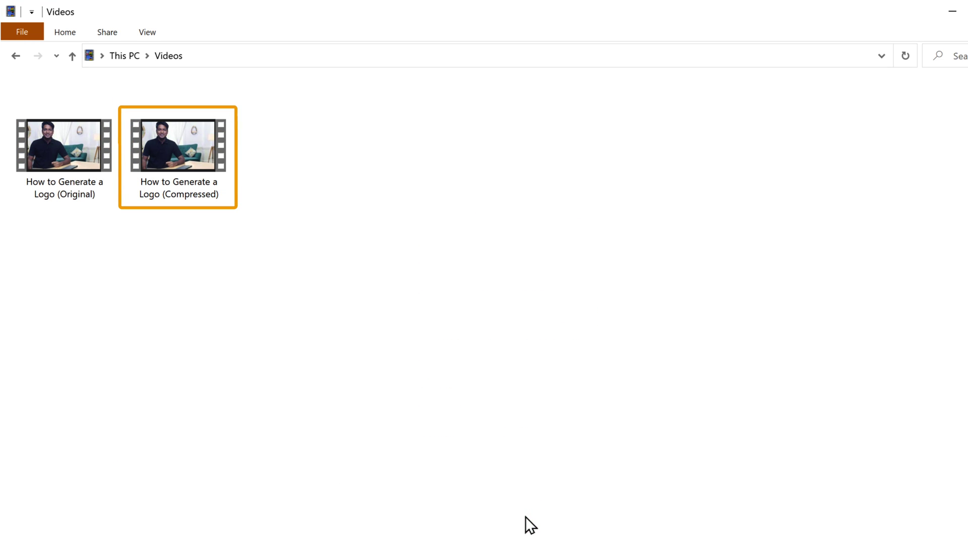
right_click(172, 146)
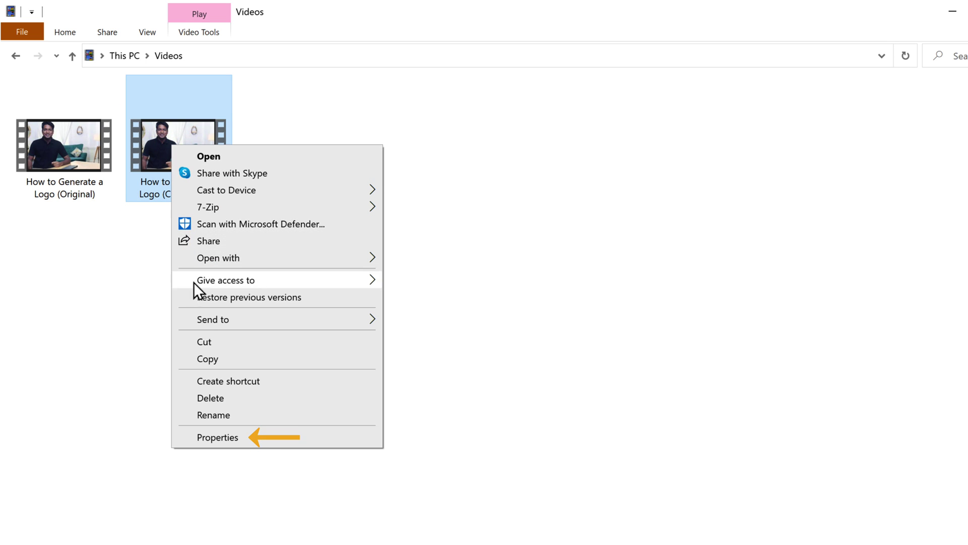
left_click(219, 438)
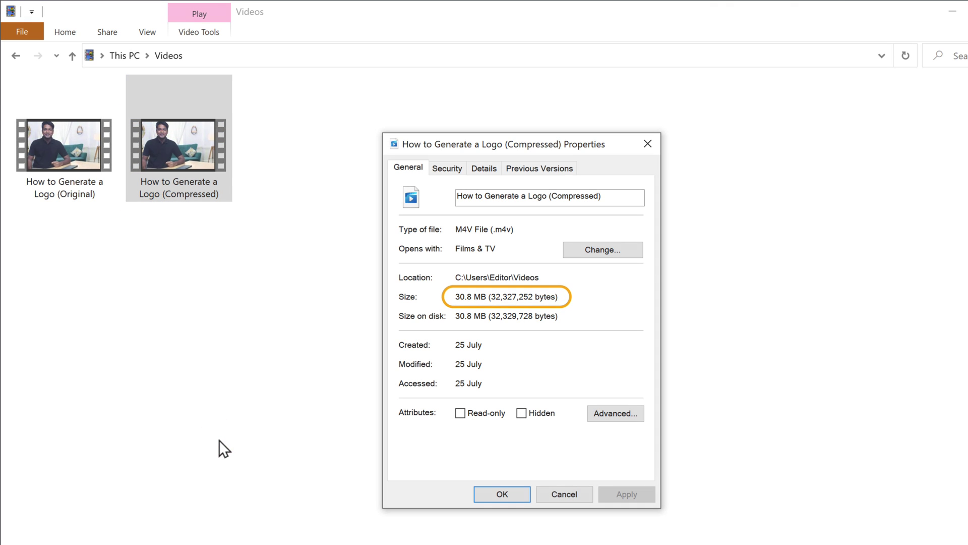